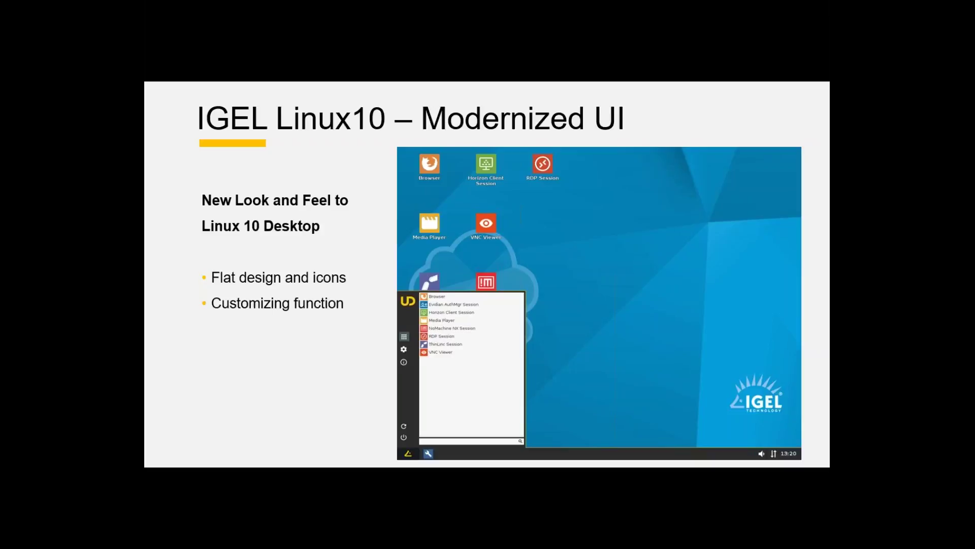
Advance to the 'Live Demo: UD Pocket in Action' slide and bring up the window switcher
key(Right)
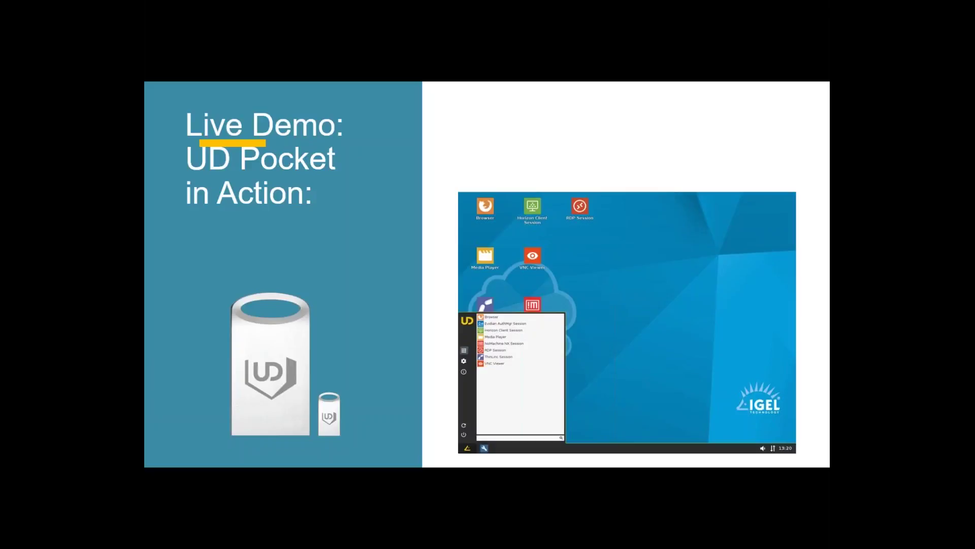
key(alt+Tab)
key(alt+Tab)
key(alt+Tab)
key(alt+Tab)
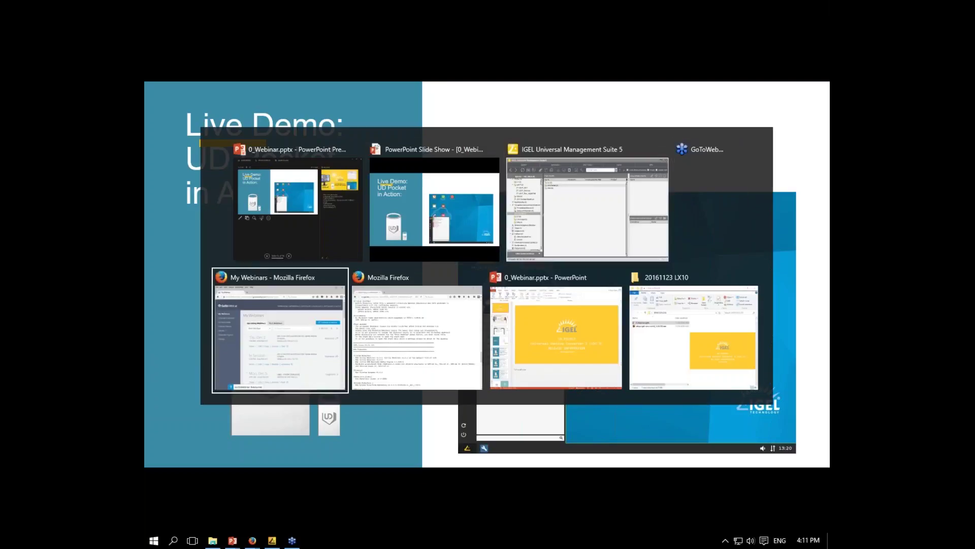
Scan the network and register the UD Pocket as ITC00E0C54DCACD in the Thin Clients directory
key(alt+Tab)
key(alt+Tab)
key(alt+Tab)
key(alt+Tab)
key(alt+Tab)
key(alt+Tab)
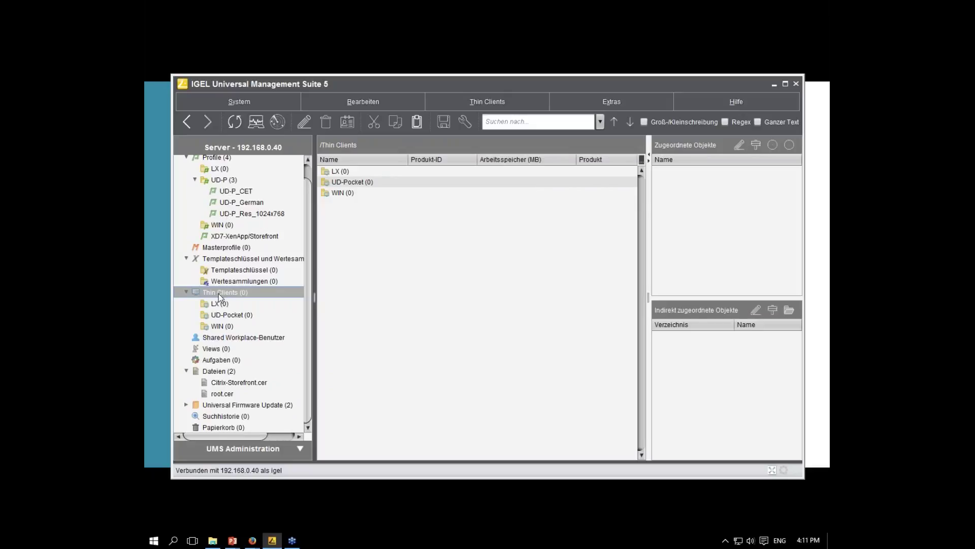
click(276, 121)
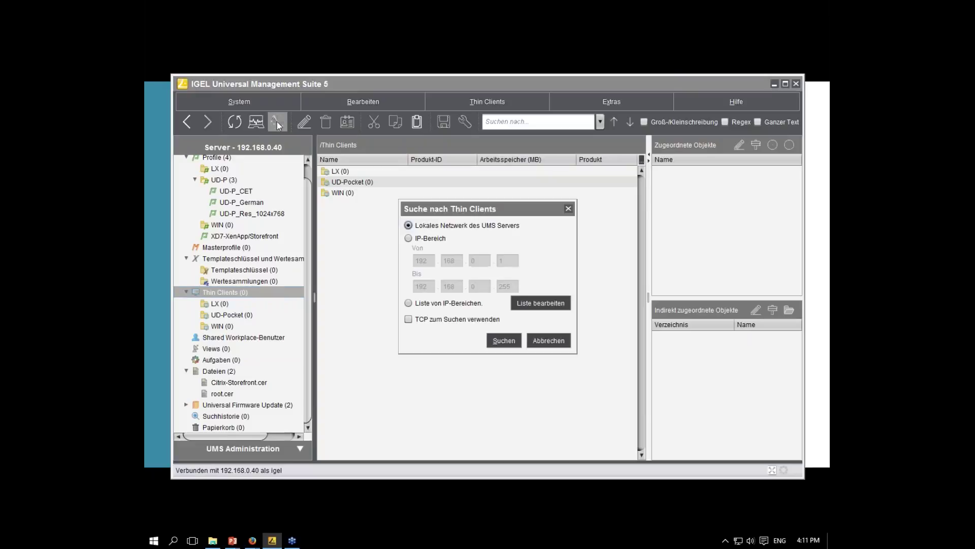
click(505, 347)
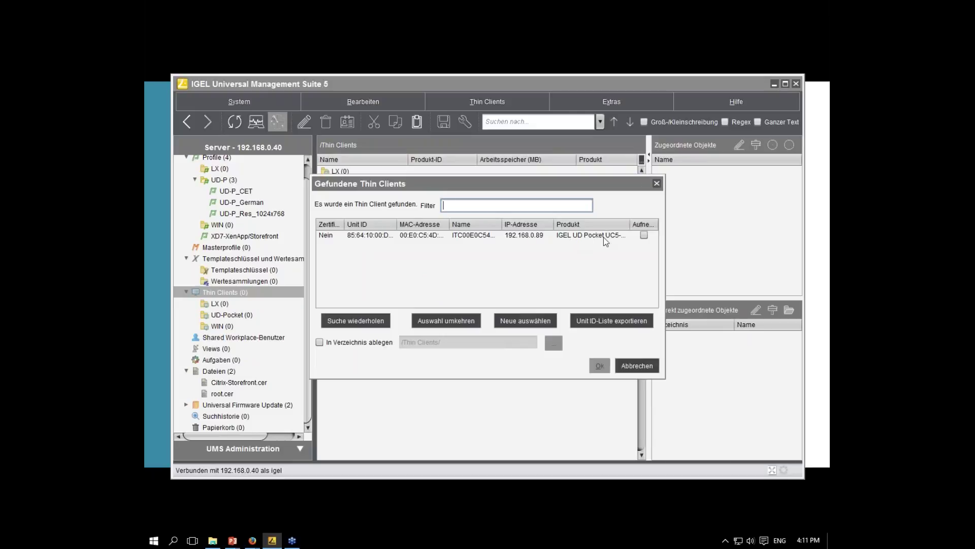
click(644, 235)
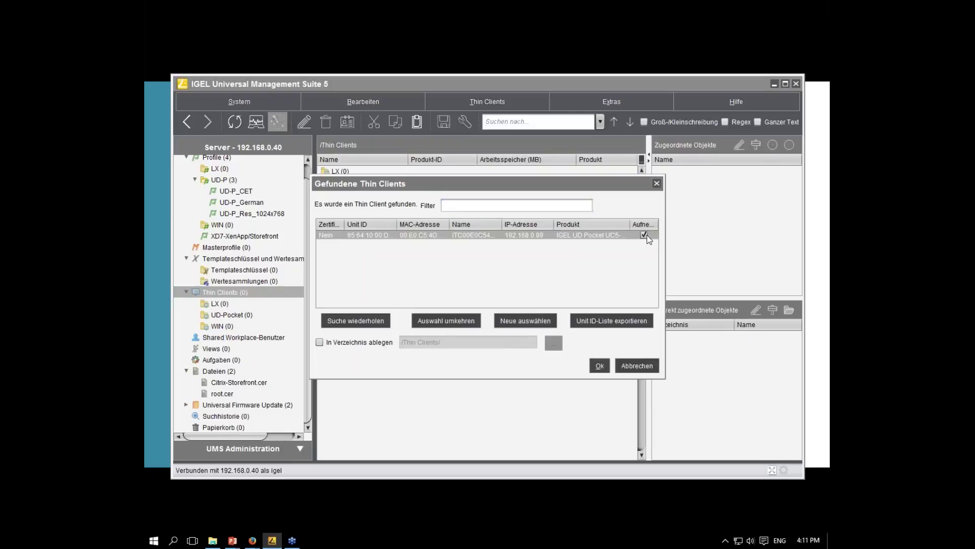
click(351, 344)
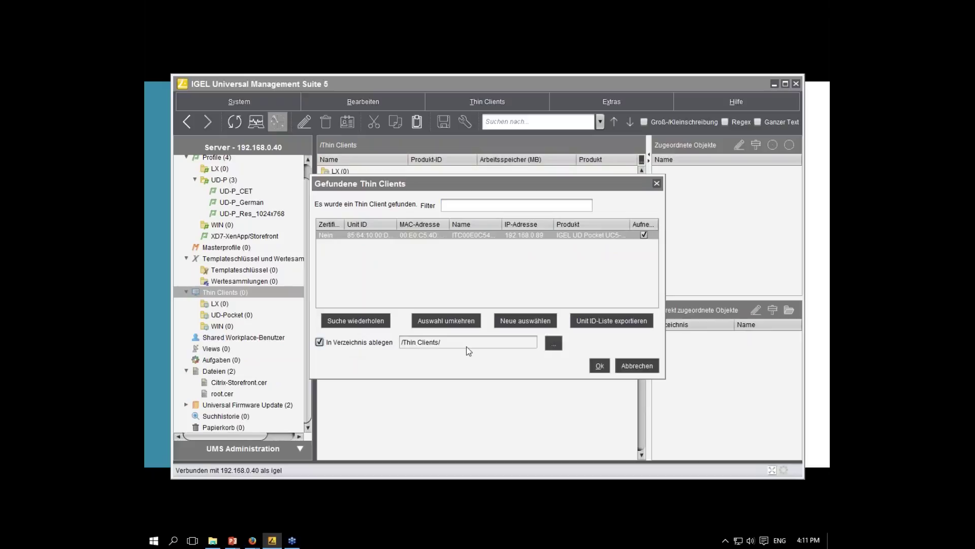
click(600, 366)
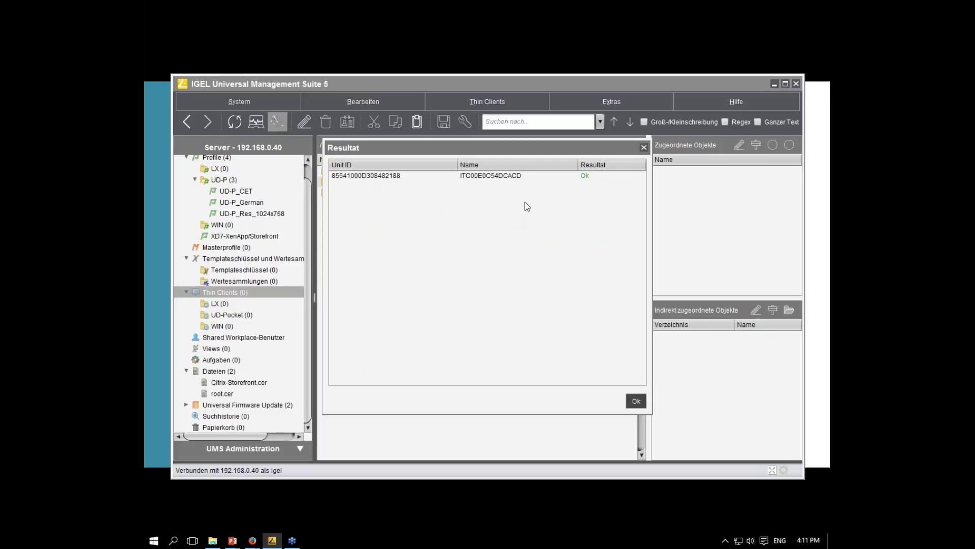
click(636, 401)
click(221, 338)
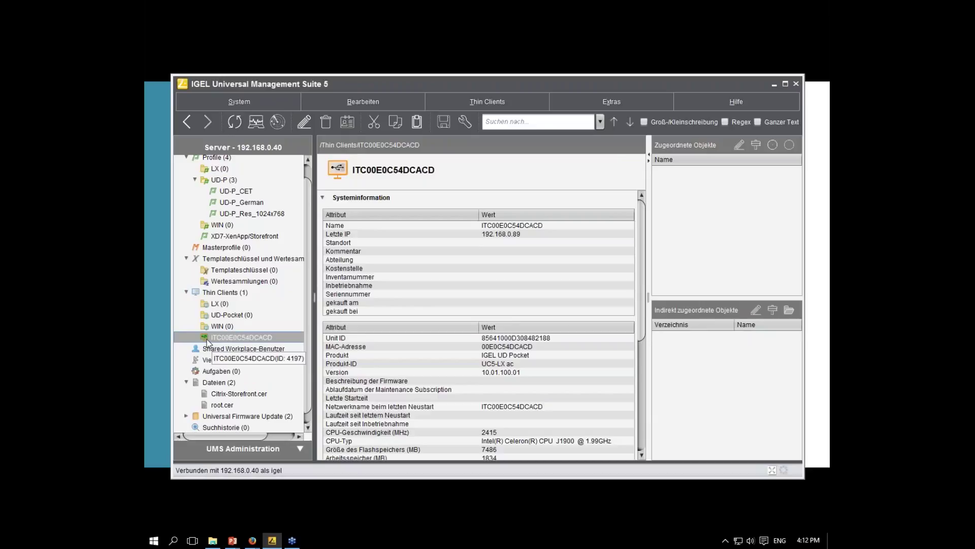
Create a new profile named 'UD-P_Shadowing' in the UD-P folder using Neues Profil
click(220, 181)
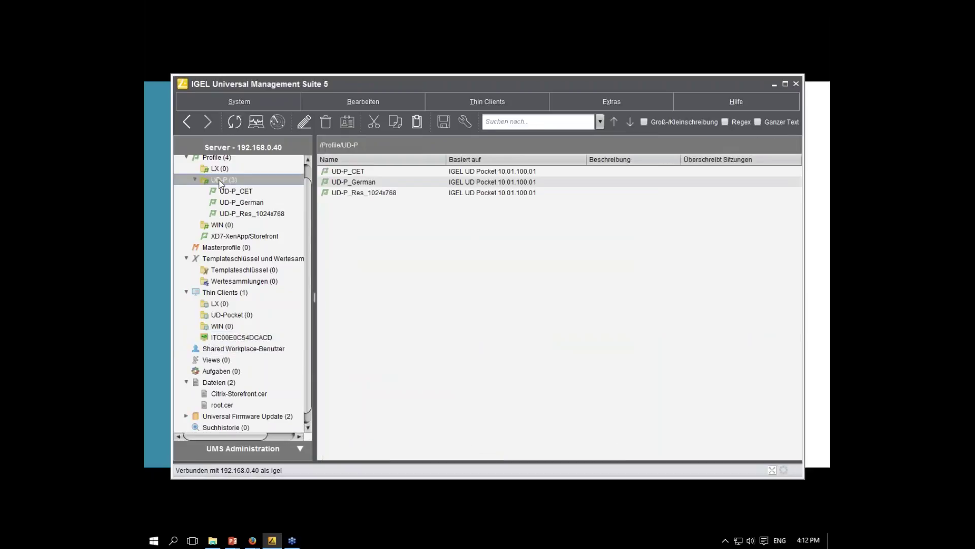
right_click(219, 180)
click(261, 298)
text(U)
key(BackSpace)
text(UD)
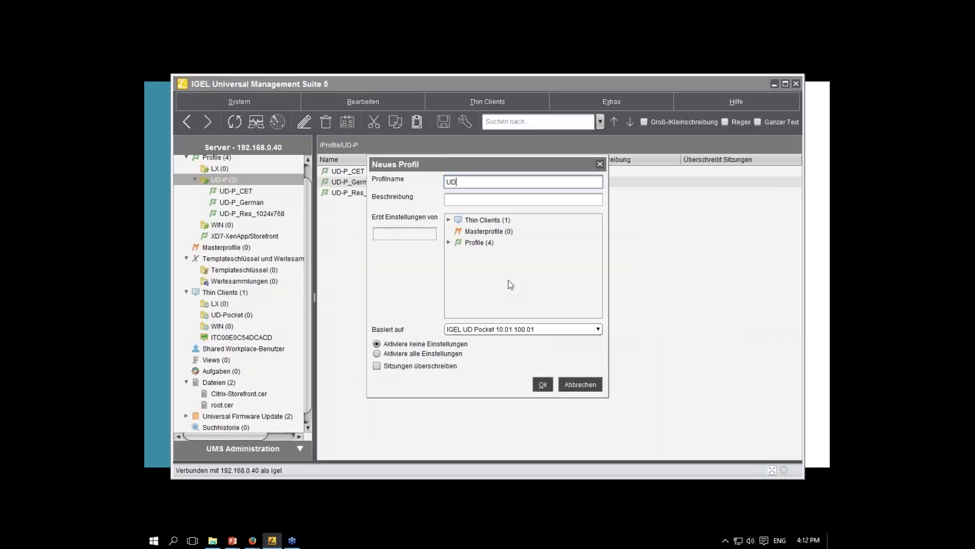
text(-P_Shadowing)
click(542, 384)
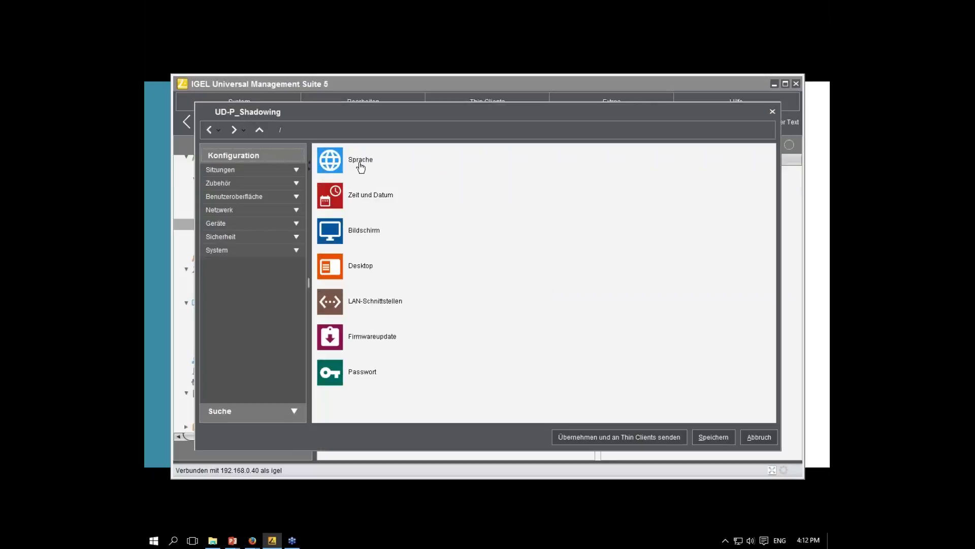
Under System > Spiegeln, enable VNC shadowing without permission prompts or user interruption, then save
click(223, 250)
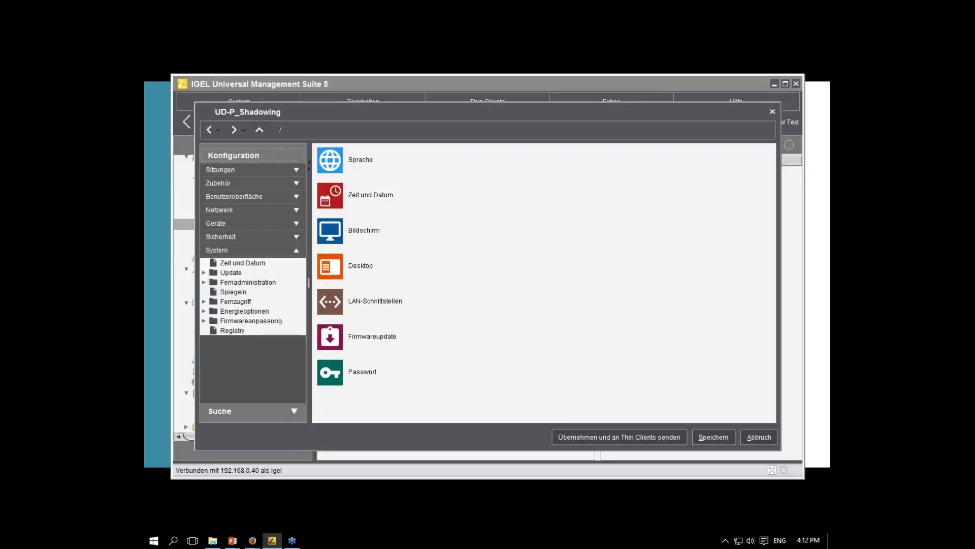
click(294, 291)
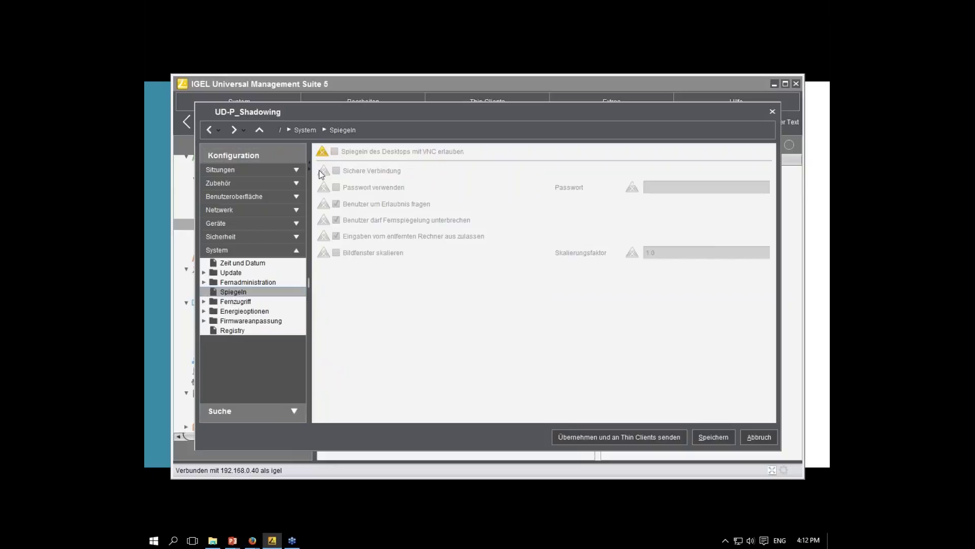
click(334, 151)
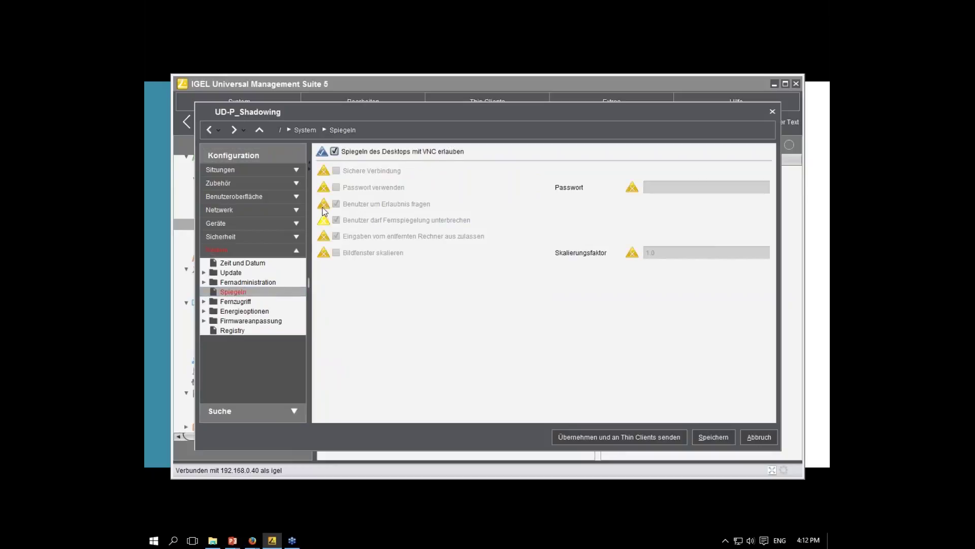
click(323, 204)
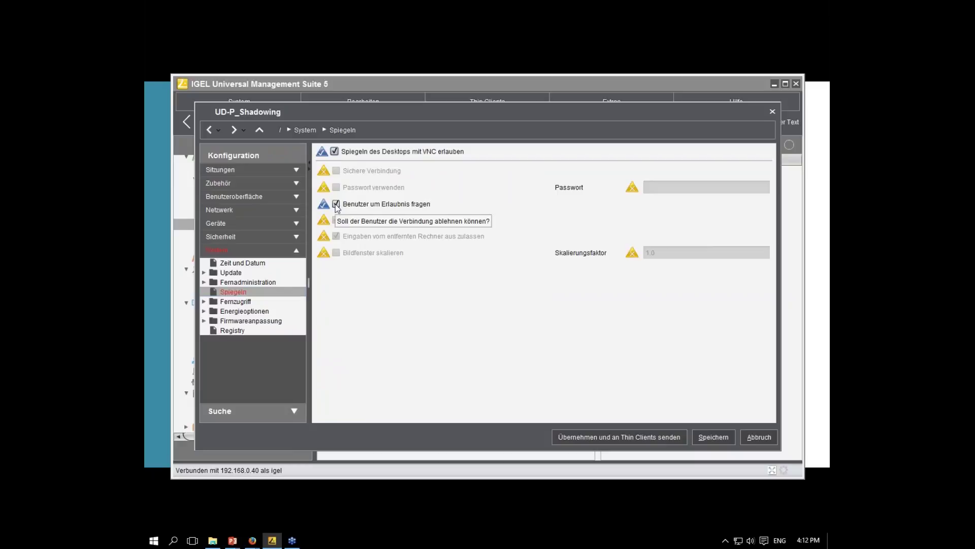
click(336, 204)
click(337, 221)
click(336, 220)
click(336, 236)
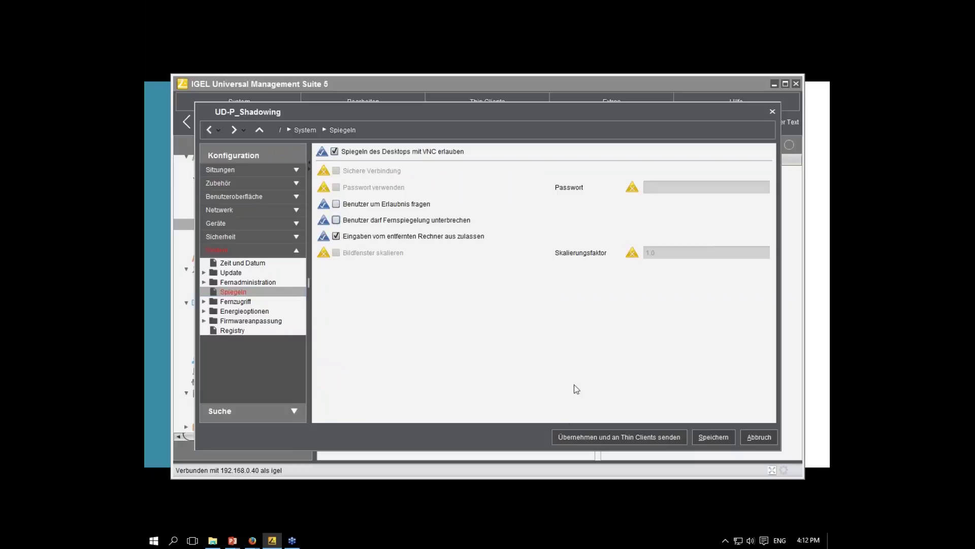
click(713, 435)
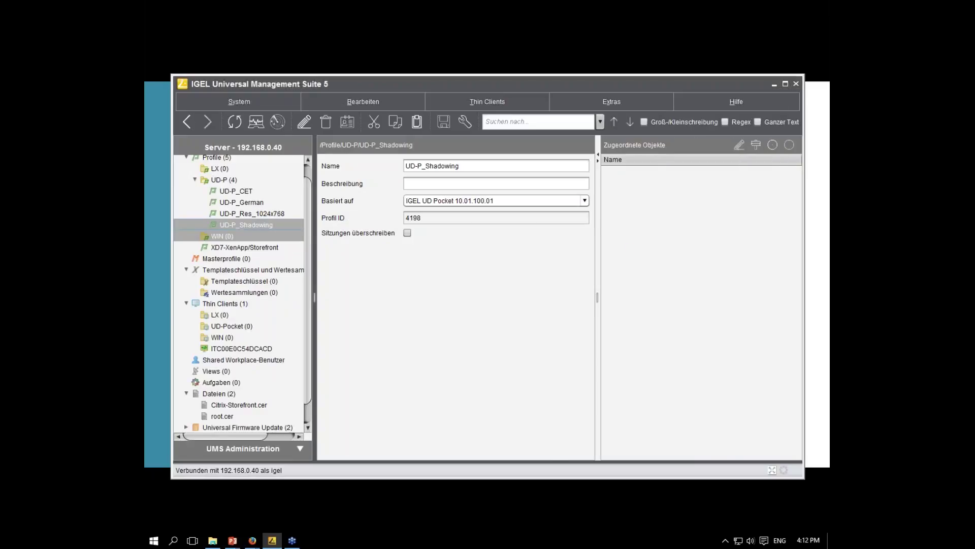
Drop ITC00E0C54DCACD onto UD-P_Shadowing and apply the assignment with Sofort
drag(236, 348, 246, 225)
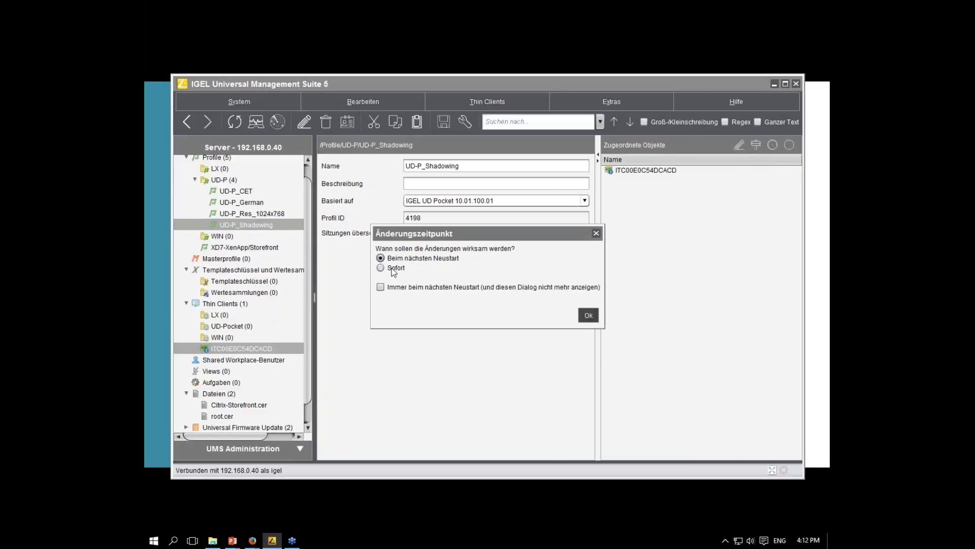
click(391, 268)
click(588, 316)
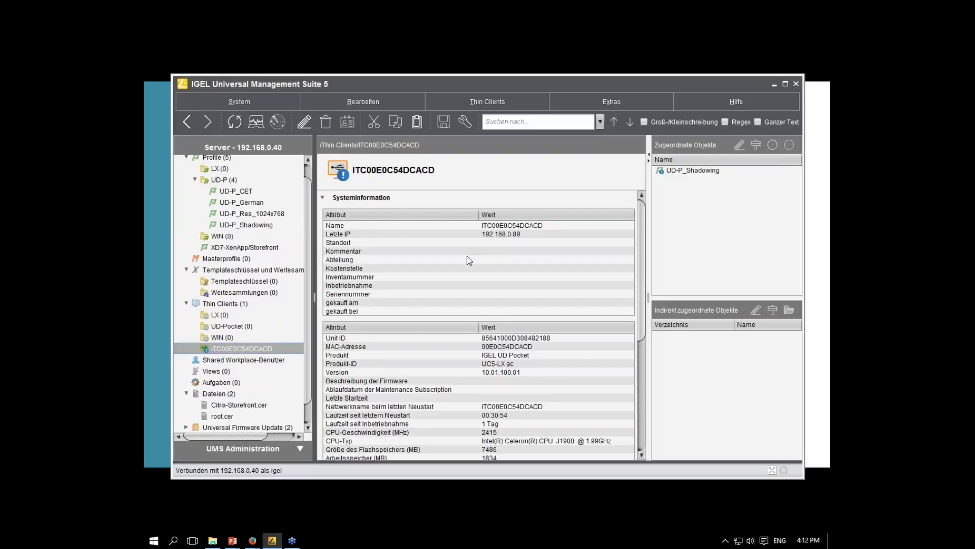
Shadow ITC00E0C54DCACD's desktop at 192.168.0.89 in IGEL VNC Viewer, then close the session
right_click(209, 349)
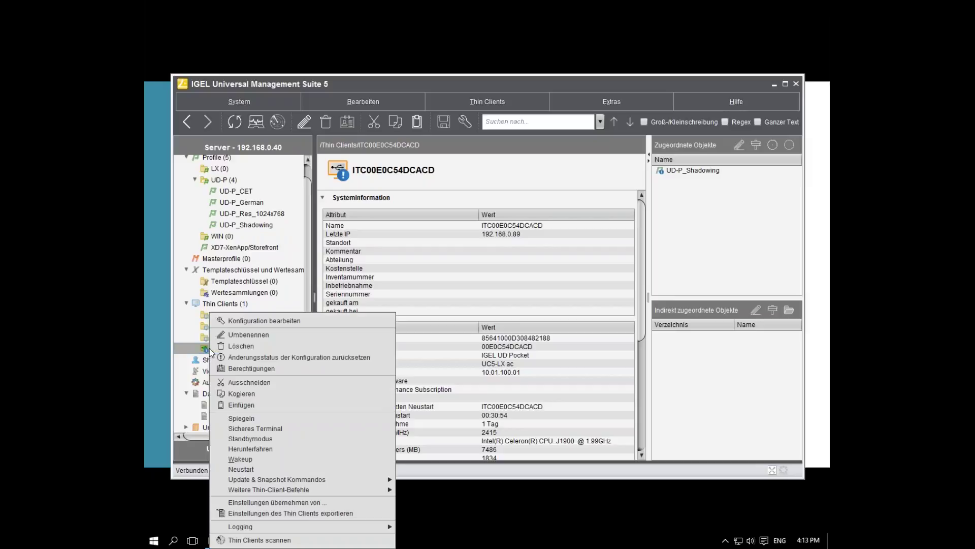
click(244, 418)
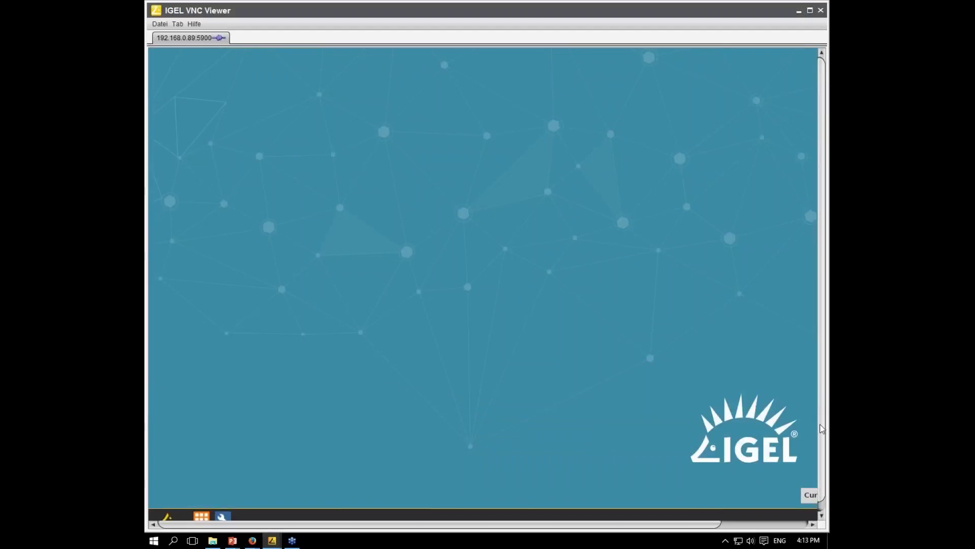
drag(819, 392, 734, 526)
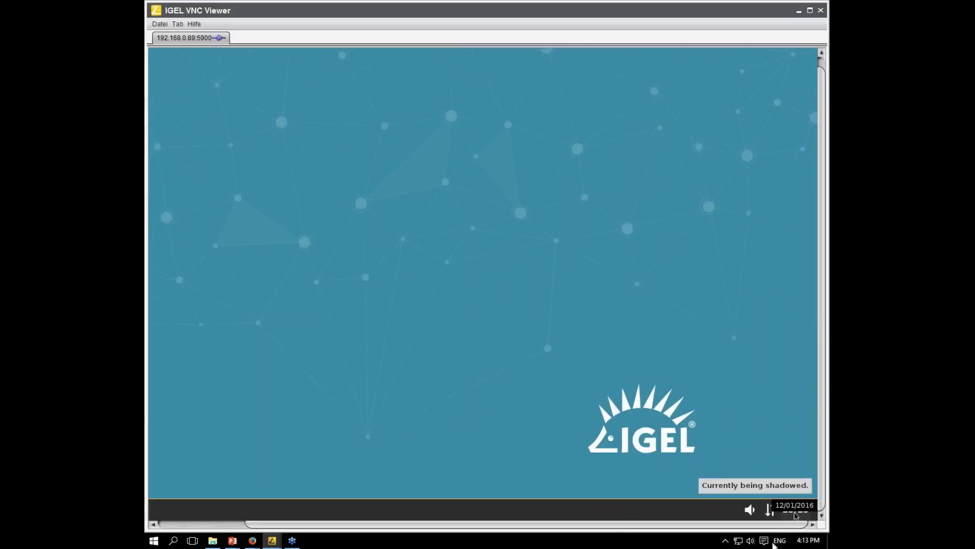
drag(765, 525, 640, 528)
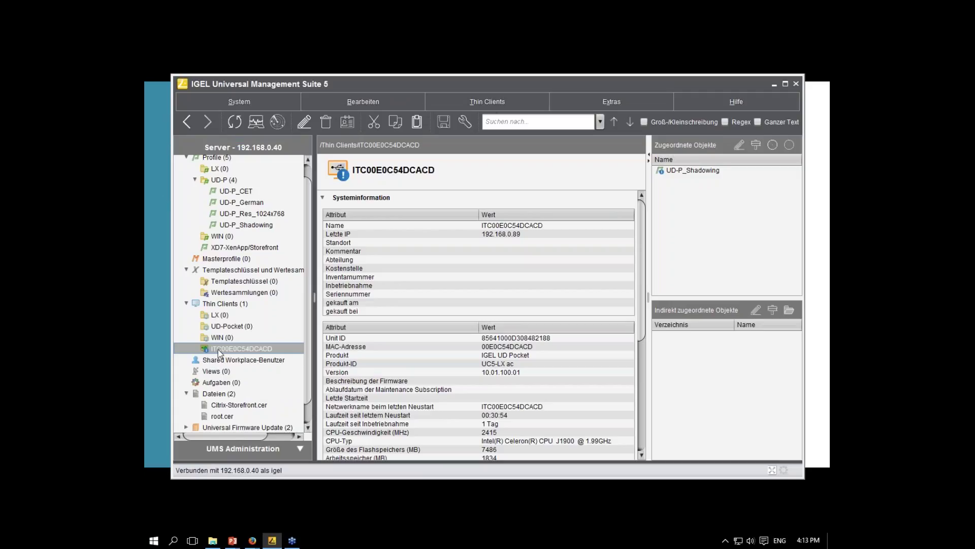
Check UD-Pocket's assigned profiles (UD-P_CET, UD-P_Res_1024x768, UD-P_German), then open XD7-XenApp/Storefront
drag(217, 352, 221, 327)
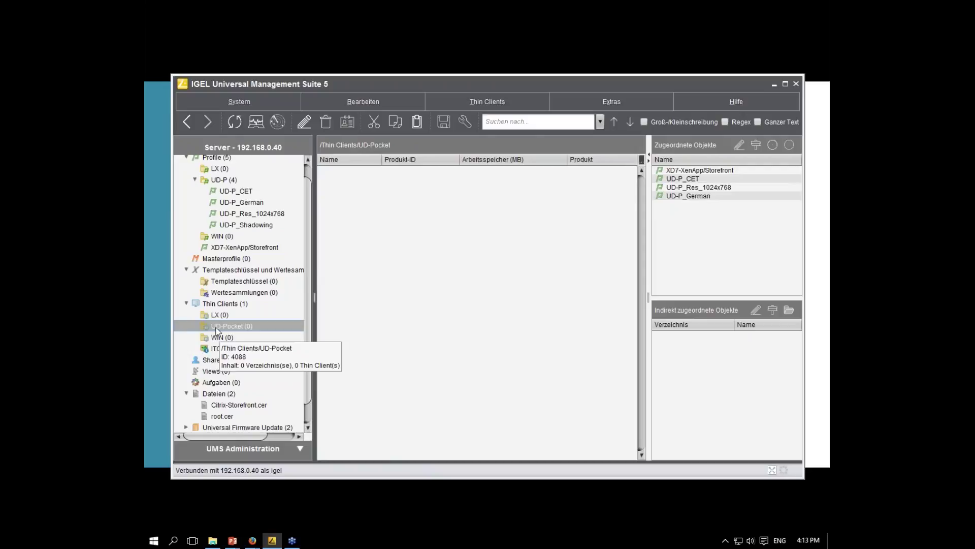
click(686, 180)
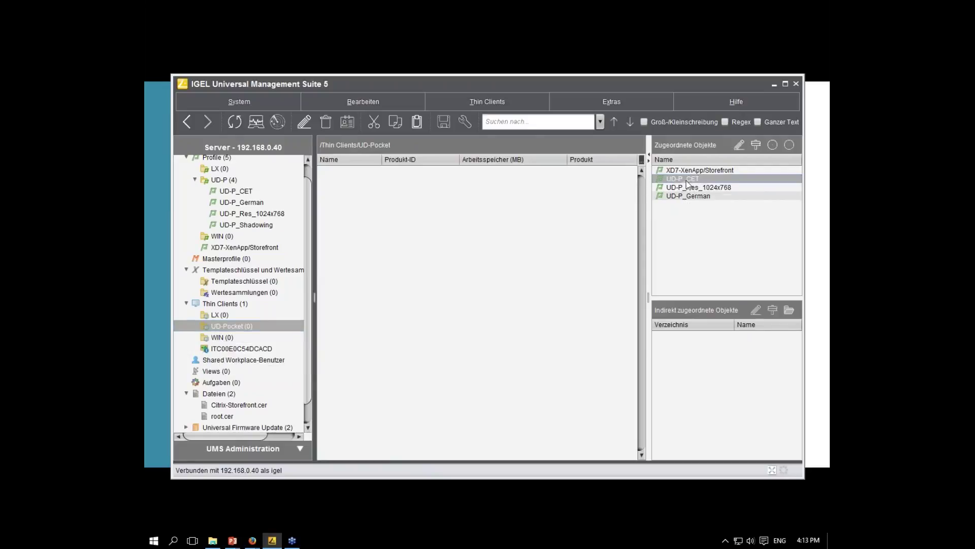
click(693, 189)
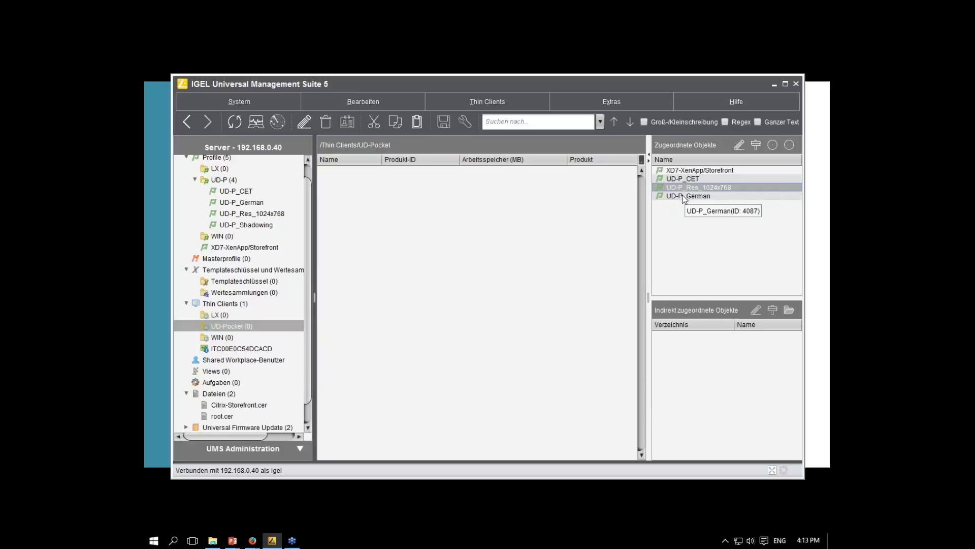
click(682, 196)
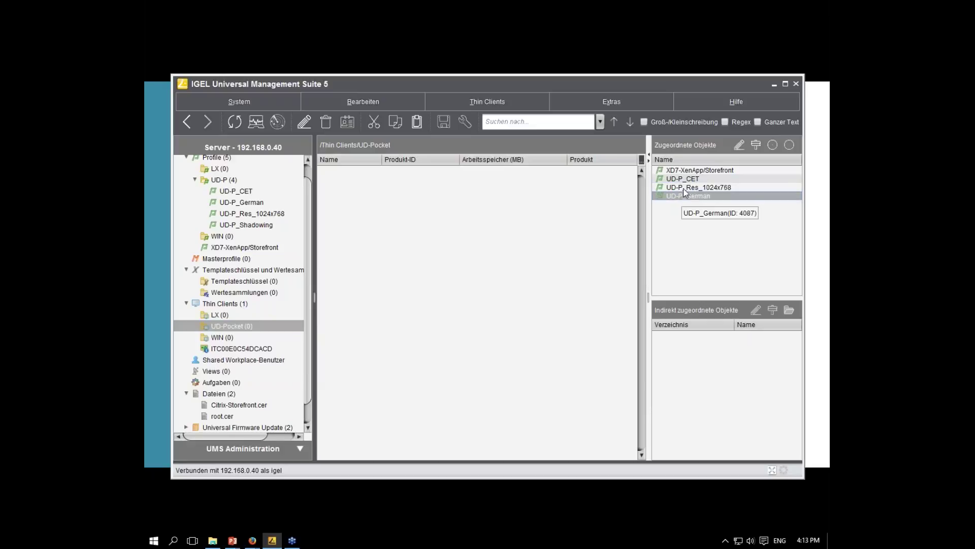
click(690, 171)
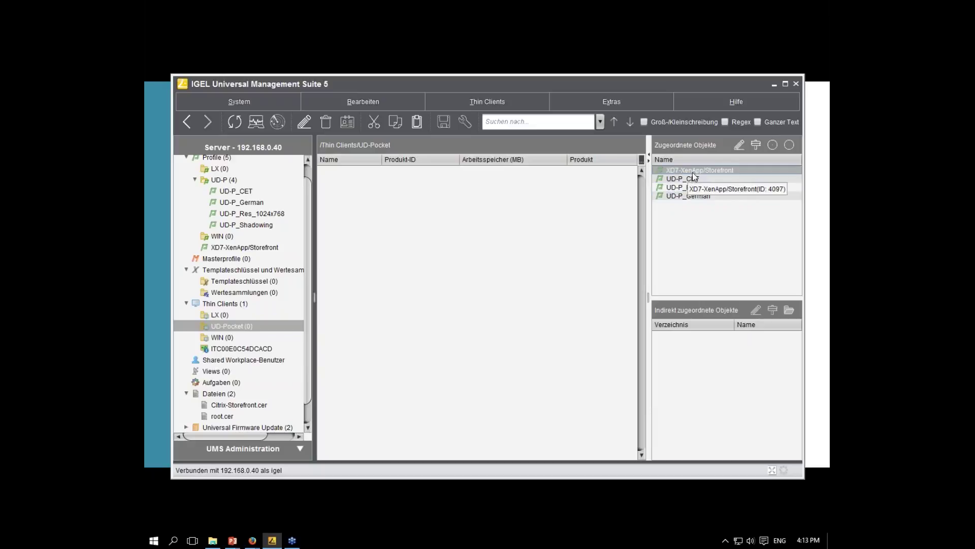
click(245, 248)
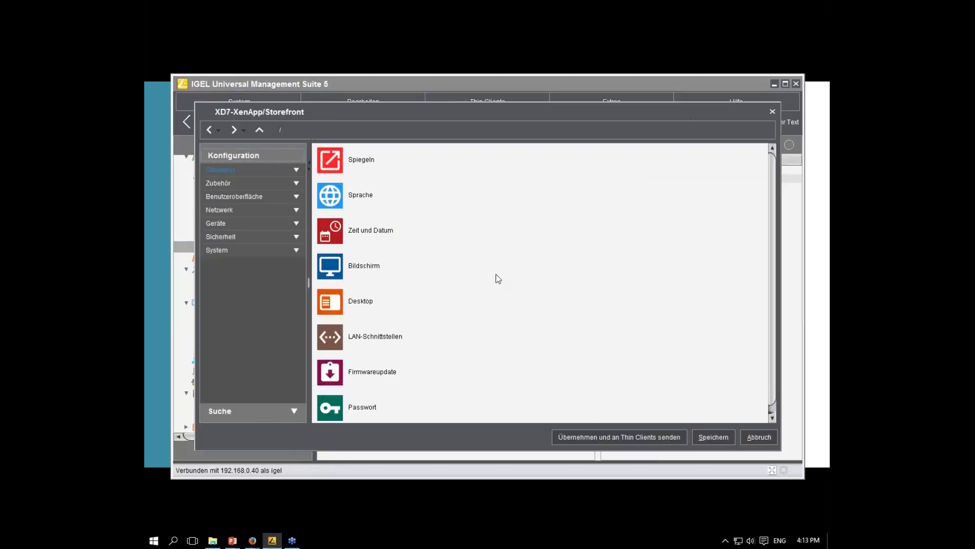
Review the Citrix HDX, USB and StoreFront login and connection settings, then cancel unsaved
click(221, 171)
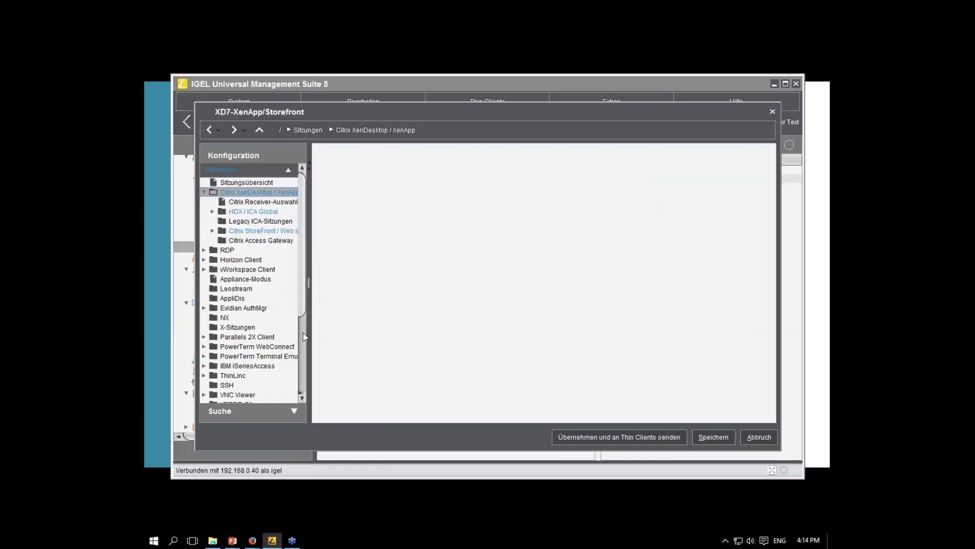
scroll(302, 304, down, 5)
scroll(301, 311, up, 5)
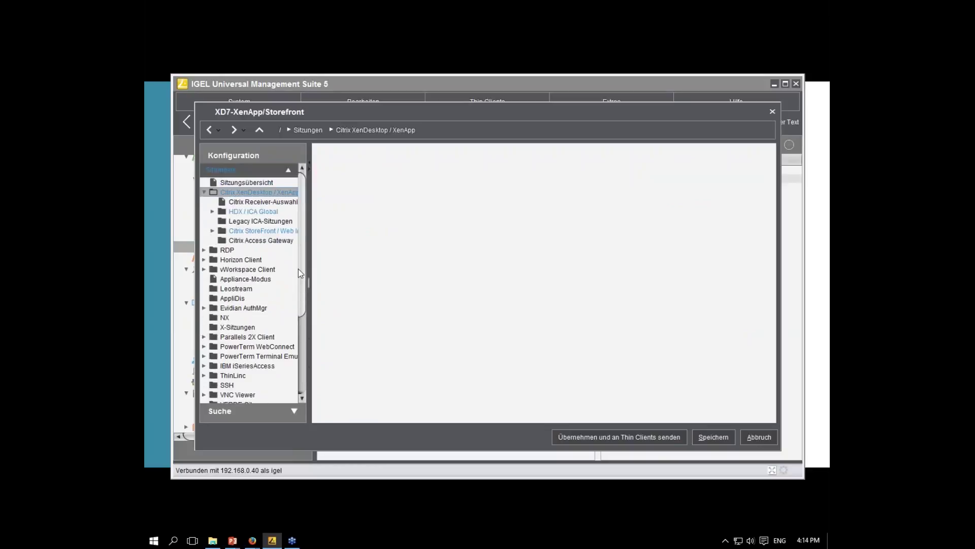
double_click(239, 214)
click(247, 289)
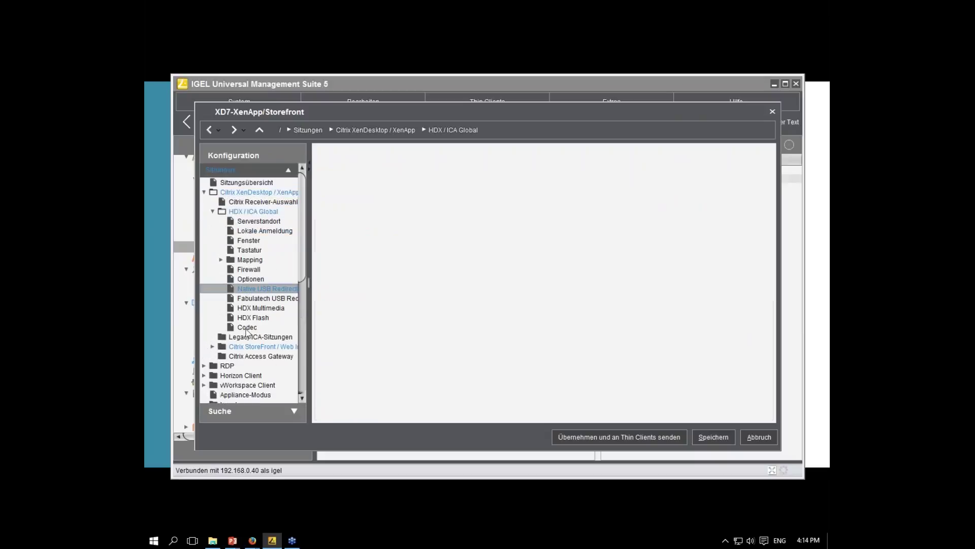
double_click(246, 347)
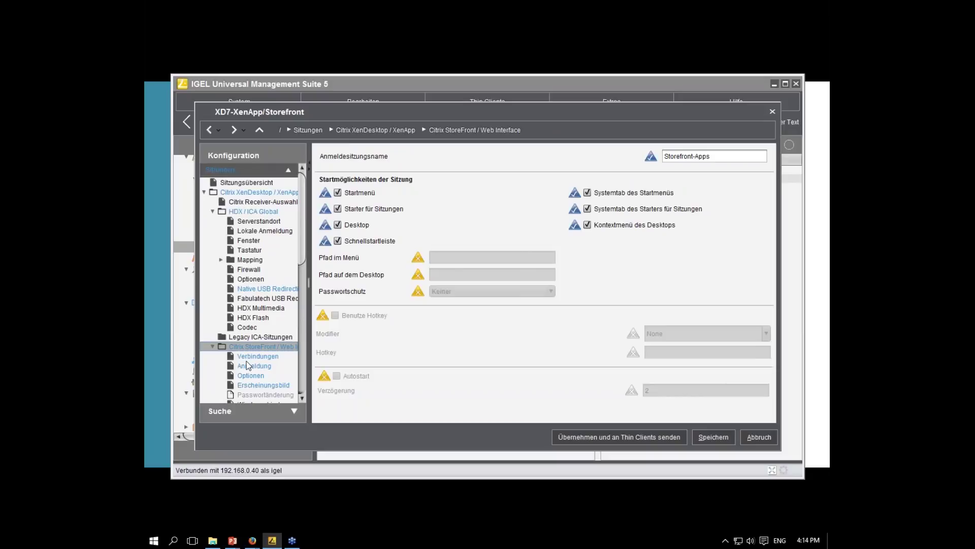
click(248, 366)
click(248, 357)
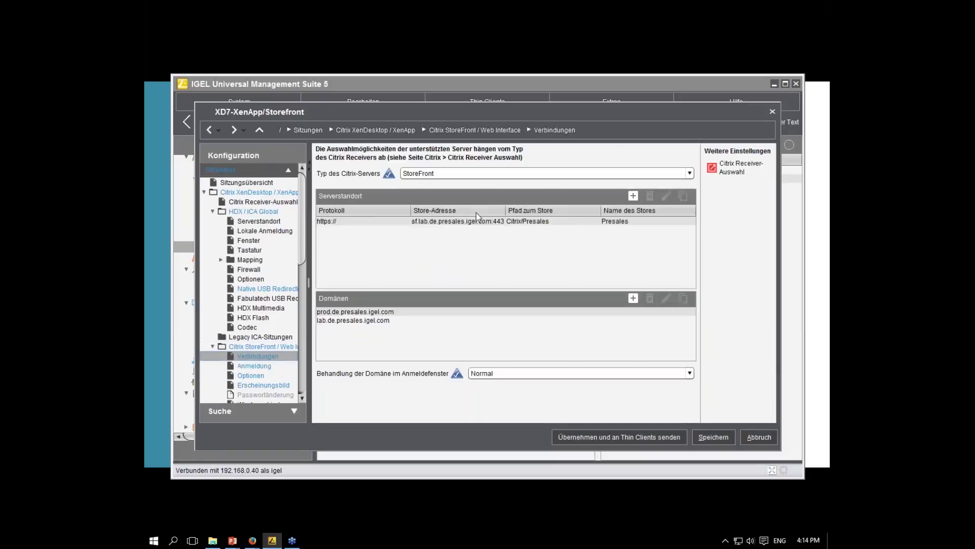
click(759, 437)
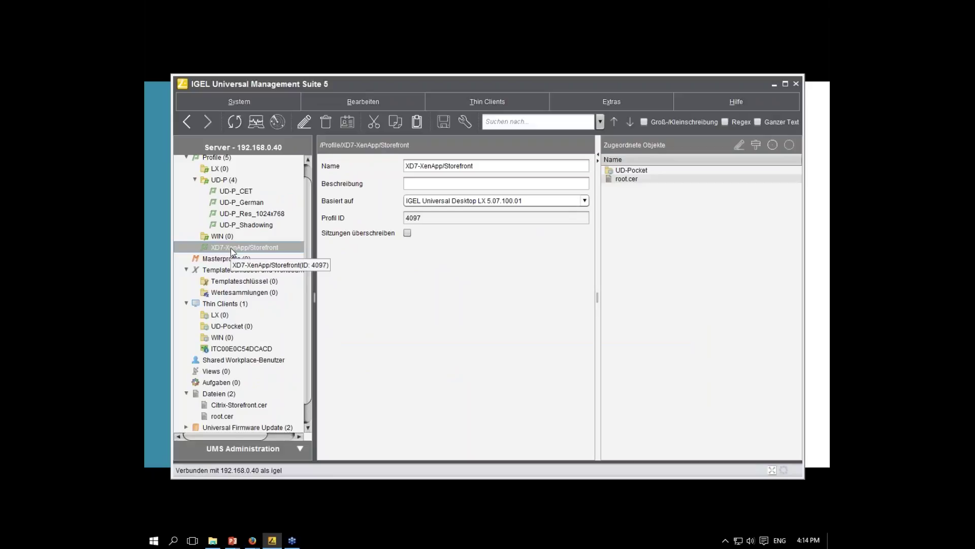
Drag ITC00E0C54DCACD into UD-Pocket, confirm with Ja, and apply the profiles with Sofort
click(232, 349)
drag(230, 348, 230, 328)
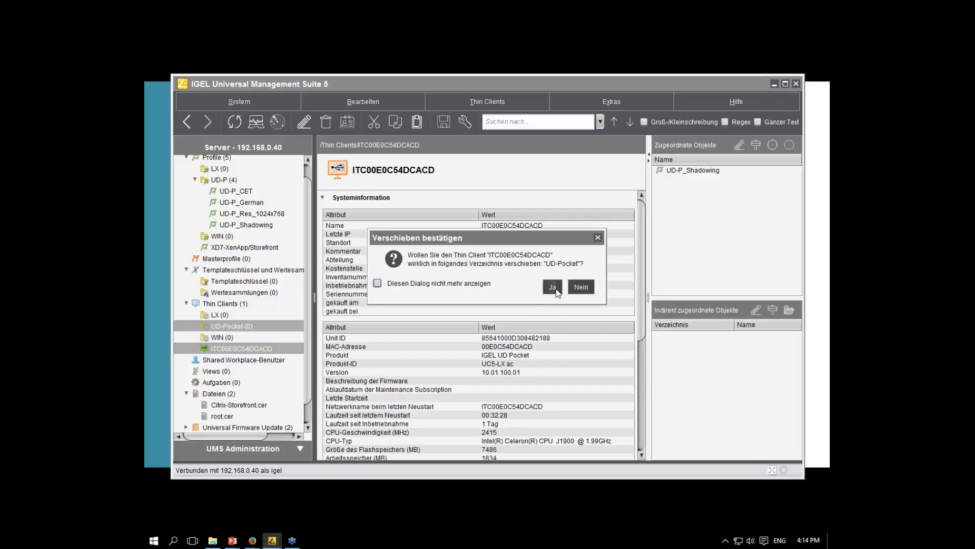
click(552, 287)
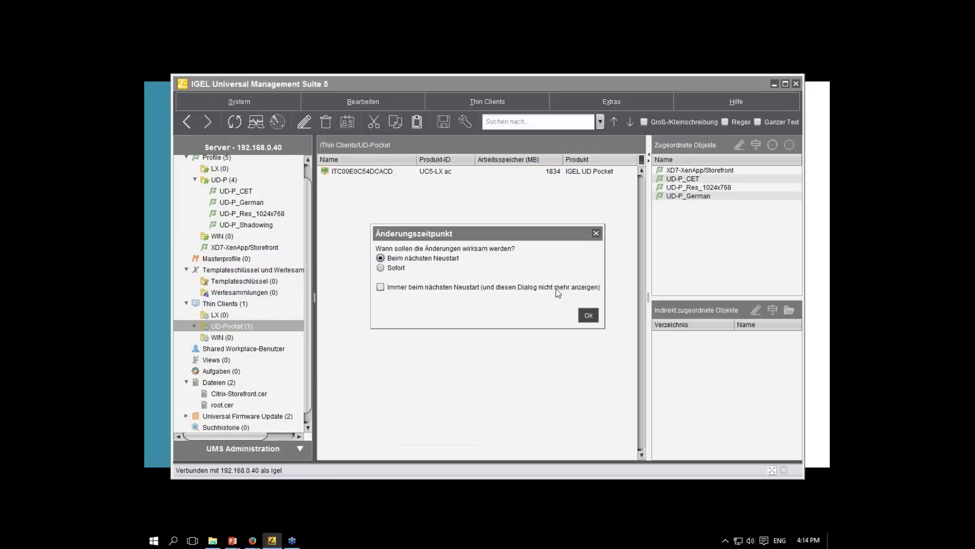
click(587, 315)
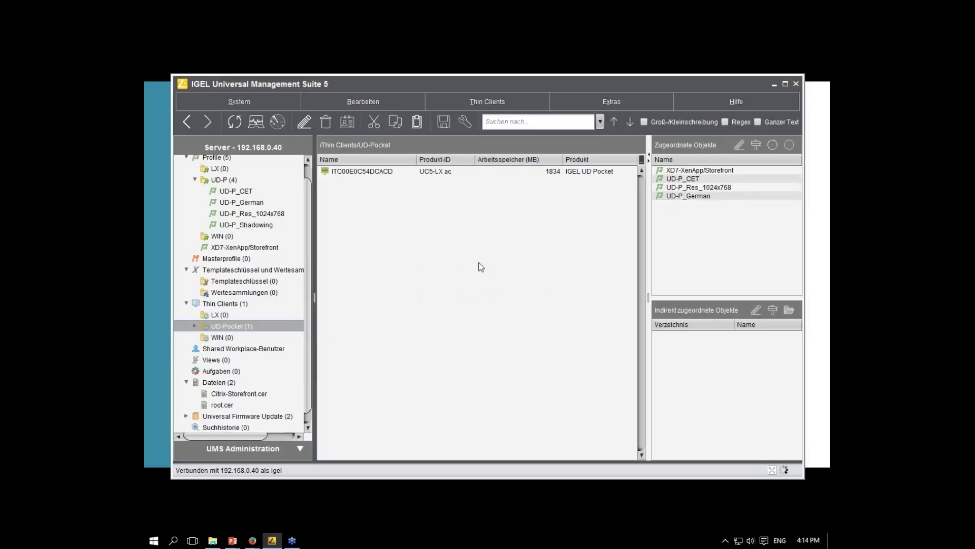
Select ITC00E0C54DCACD in the expanded UD-Pocket folder and connect via Spiegeln to shadow it
click(195, 326)
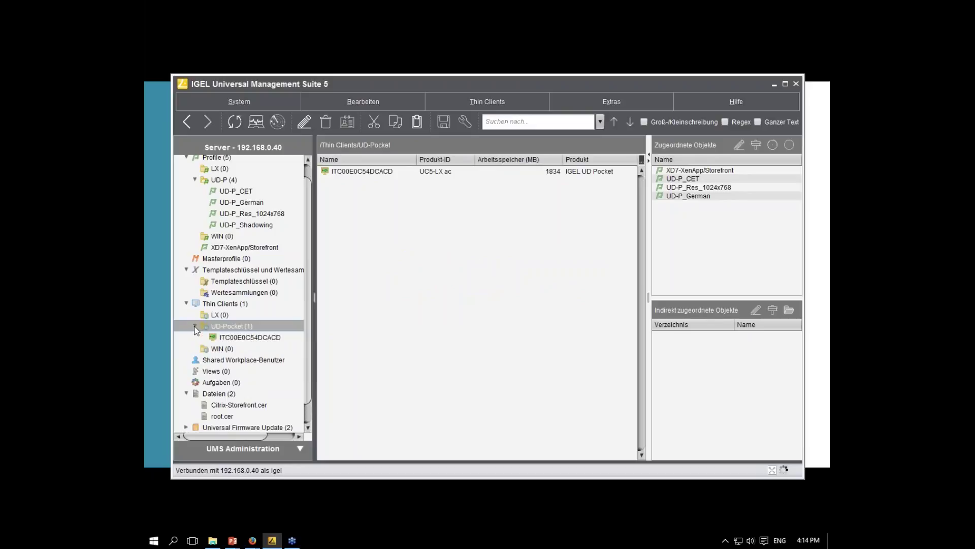
click(254, 337)
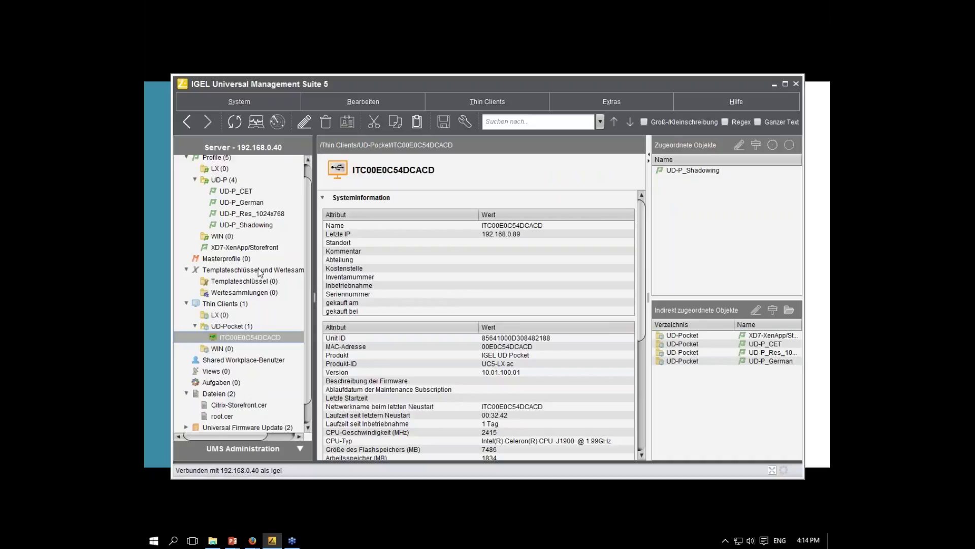
right_click(238, 336)
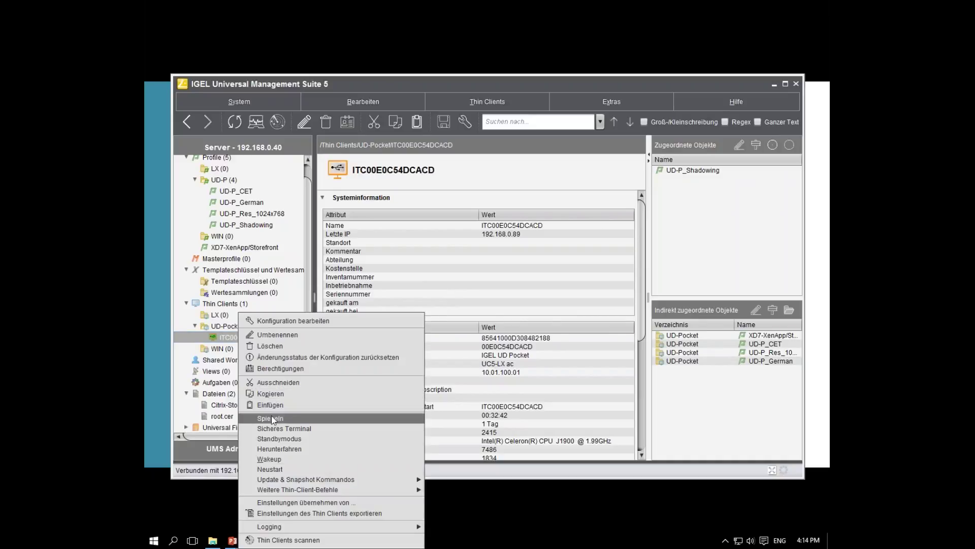
click(283, 419)
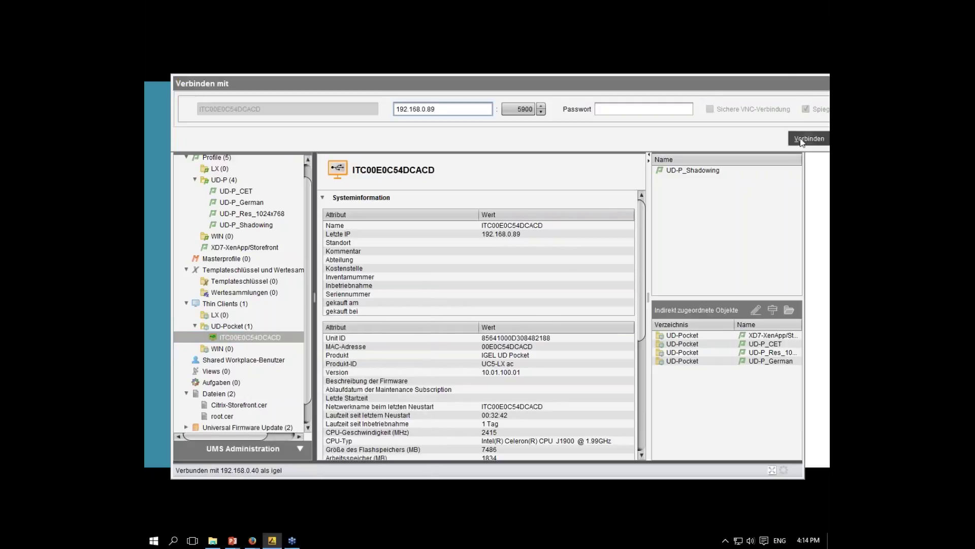
click(801, 140)
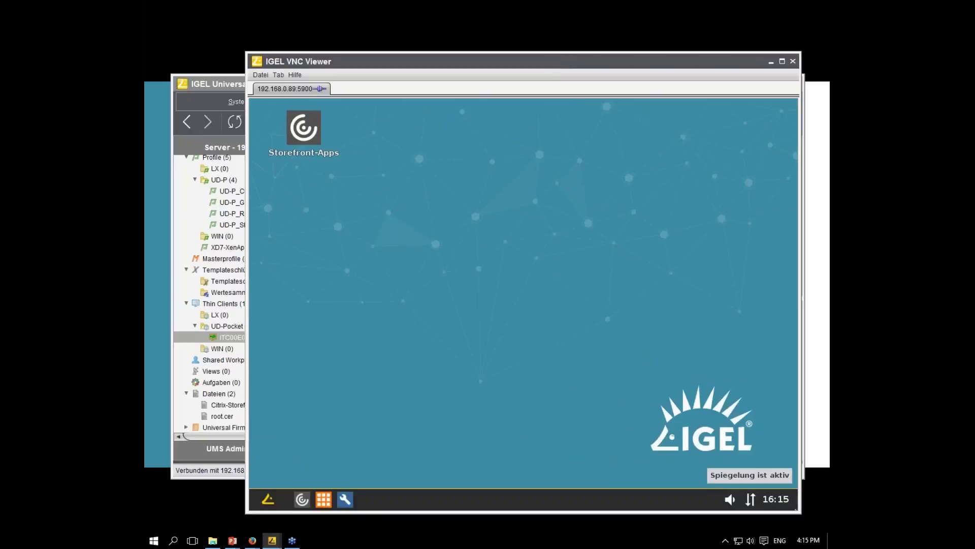
Launch the Storefront-Apps session and log in to Citrix with the user's name and password
mouse_move(775, 500)
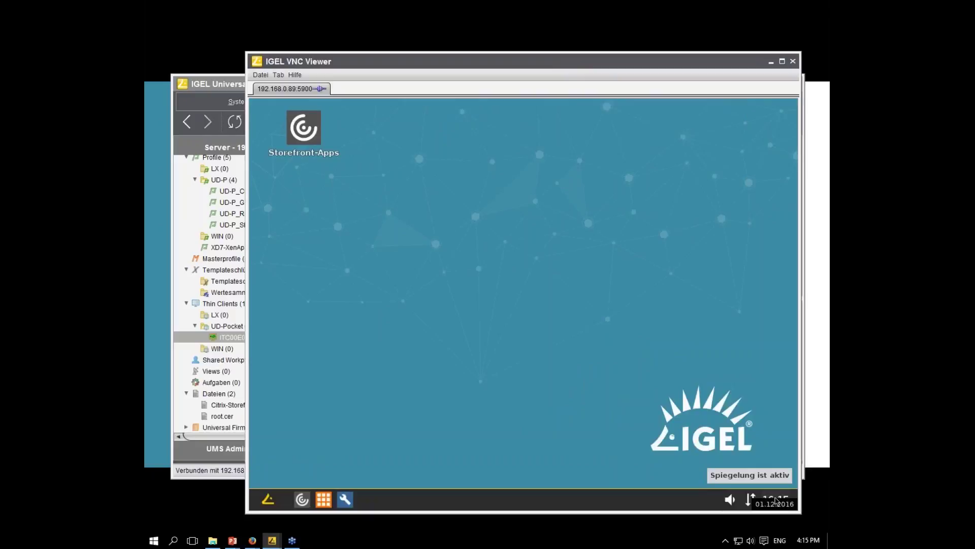
click(303, 128)
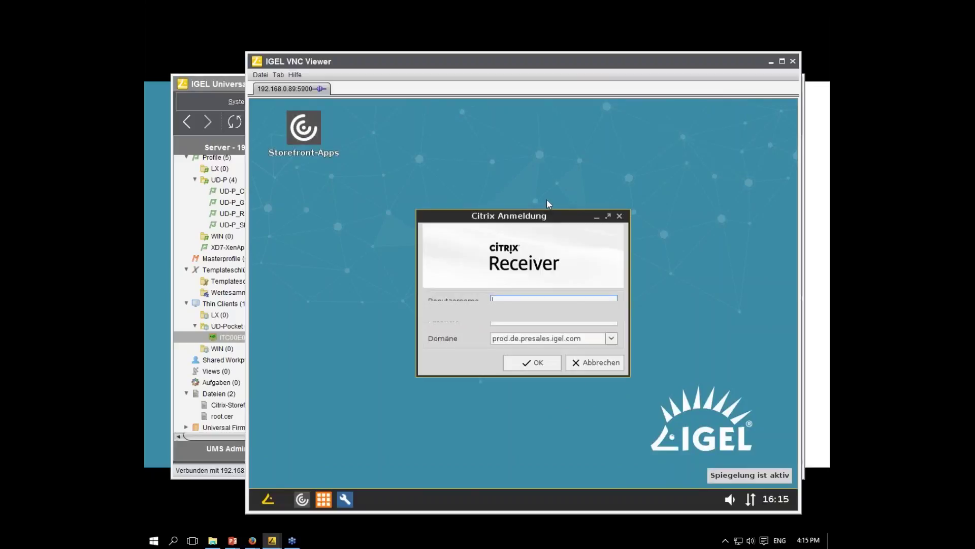
text(geide)
key(Tab)
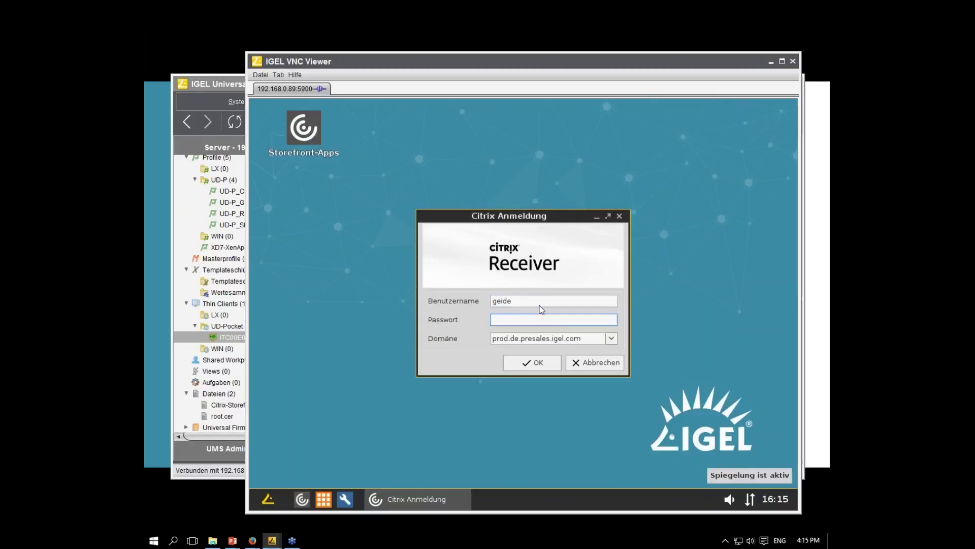
text(*************)
click(550, 360)
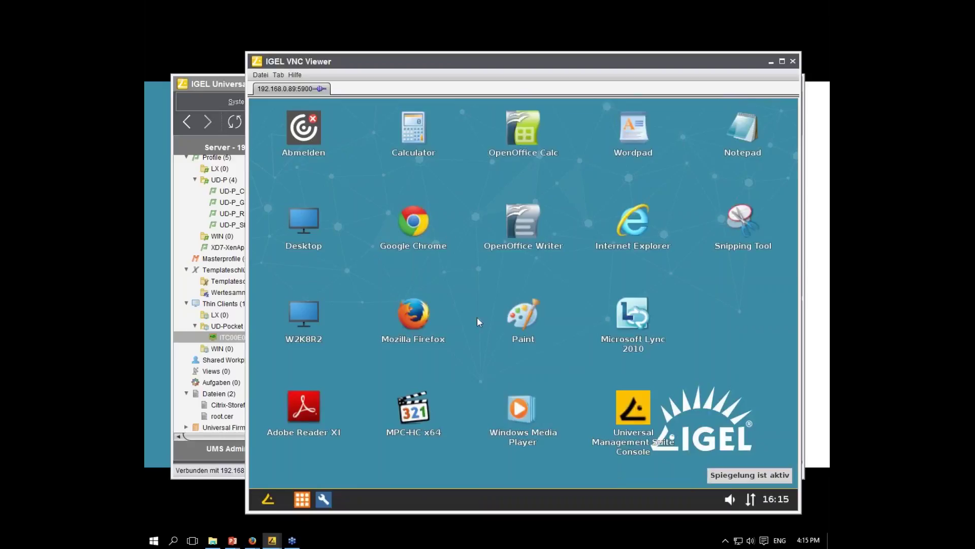
Start Mozilla Firefox from the published StoreFront apps on the remote desktop
double_click(416, 318)
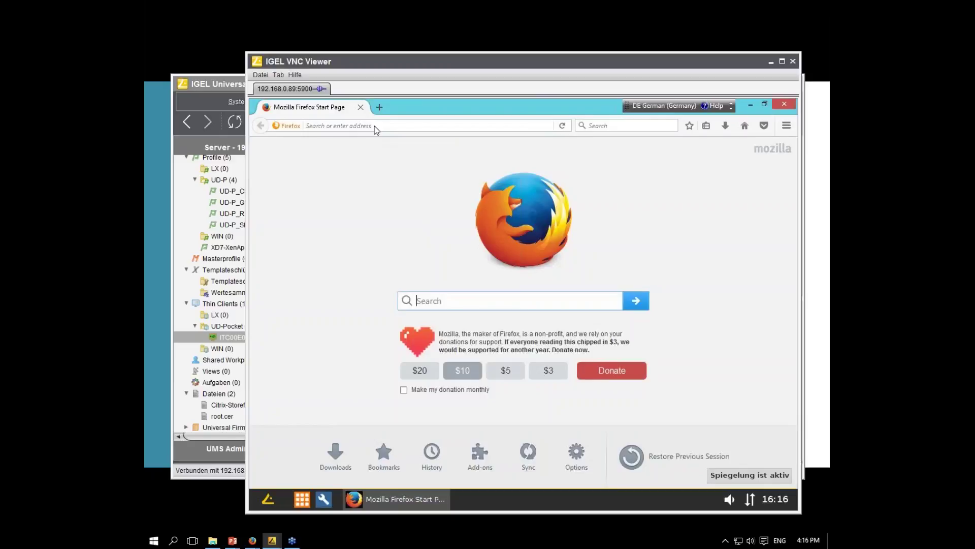
click(381, 126)
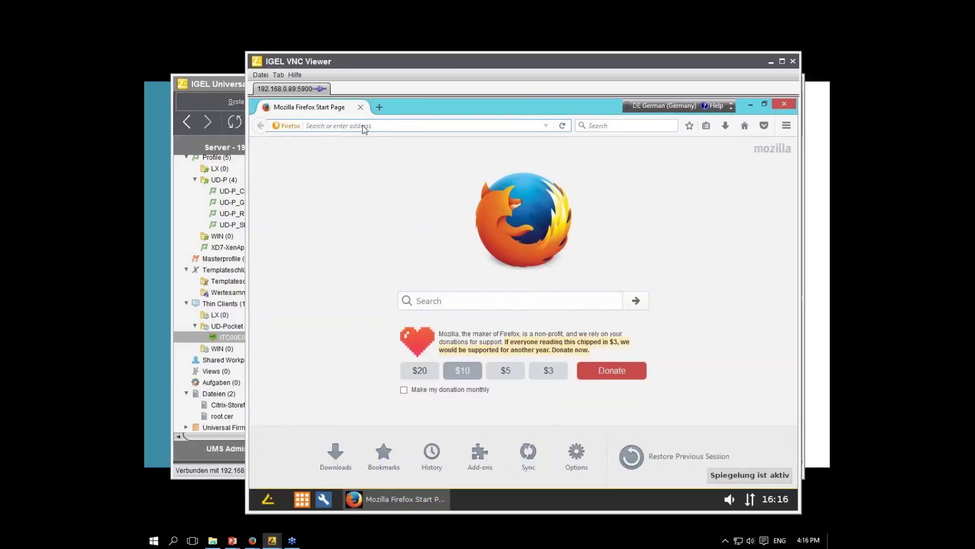
text(www.tagesschau.de/)
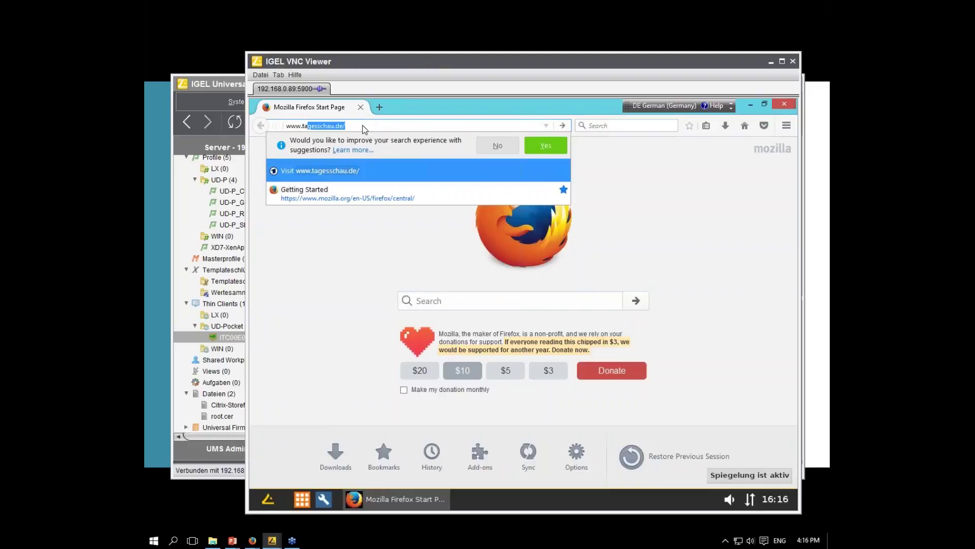
key(Return)
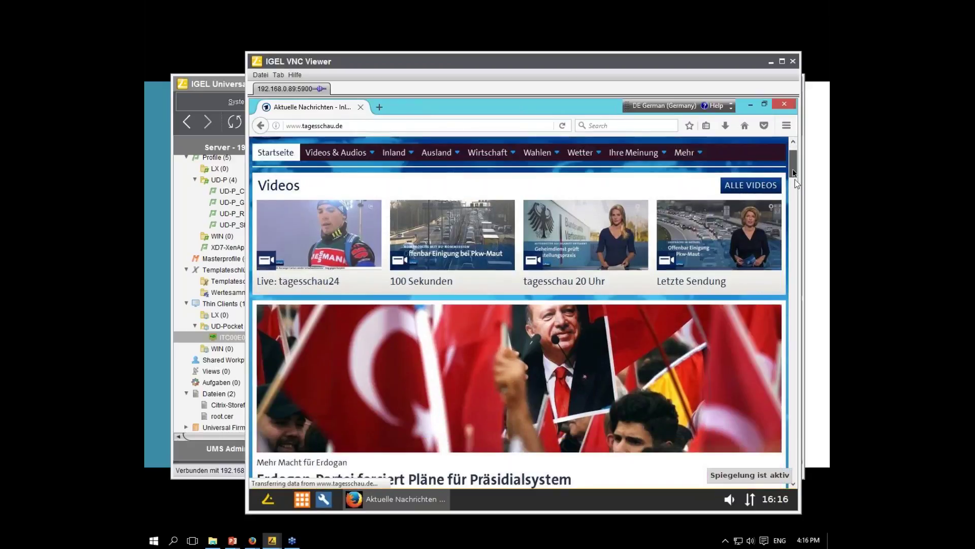
drag(792, 168, 801, 201)
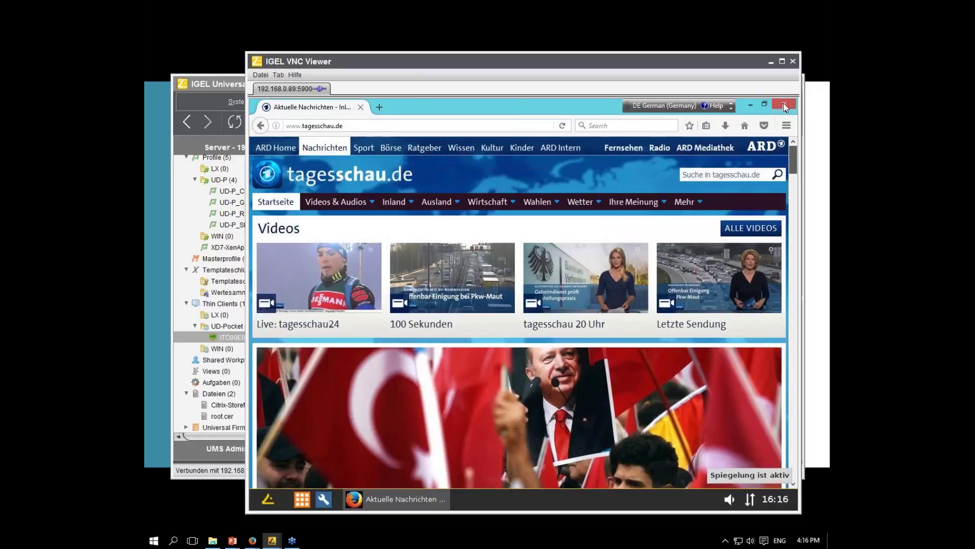
drag(792, 168, 796, 107)
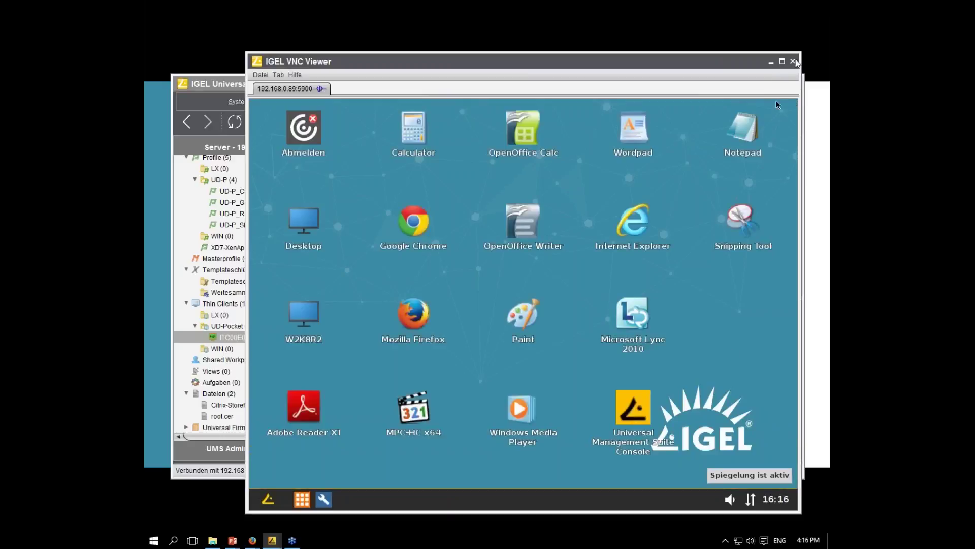
Close the IGEL VNC Viewer window and scroll the UMS tree back to the top
click(793, 61)
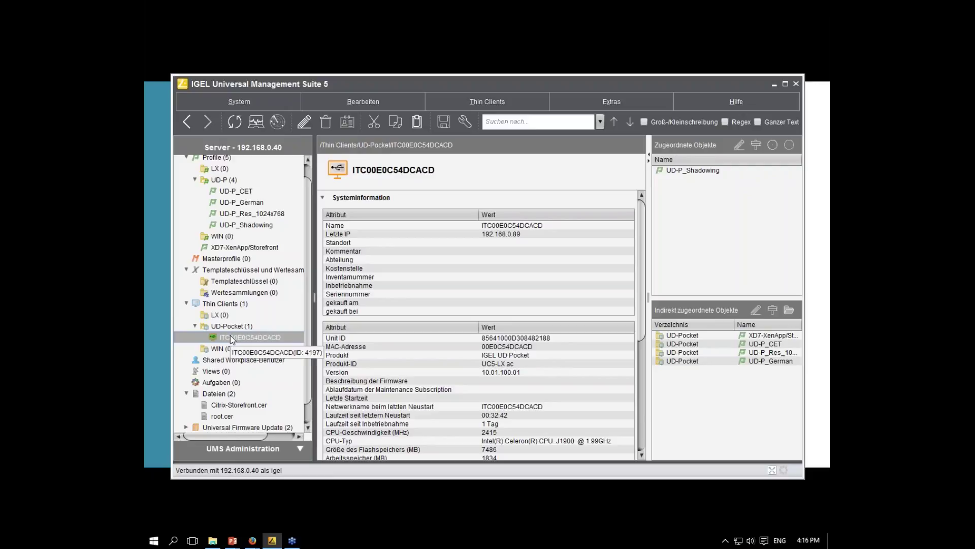
scroll(249, 344, up, 1)
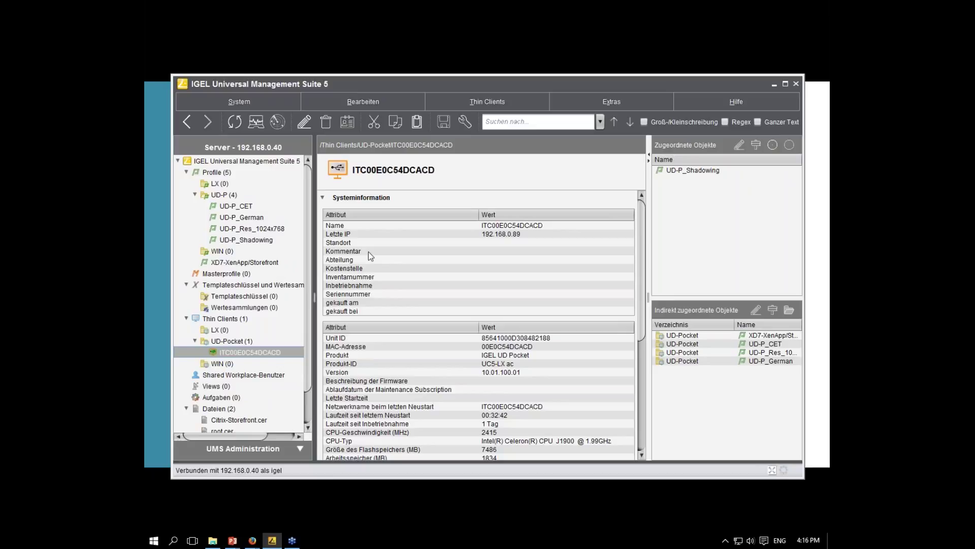
Return to the full-screen slideshow and advance to the IGEL support and contact slide
key(alt+Tab)
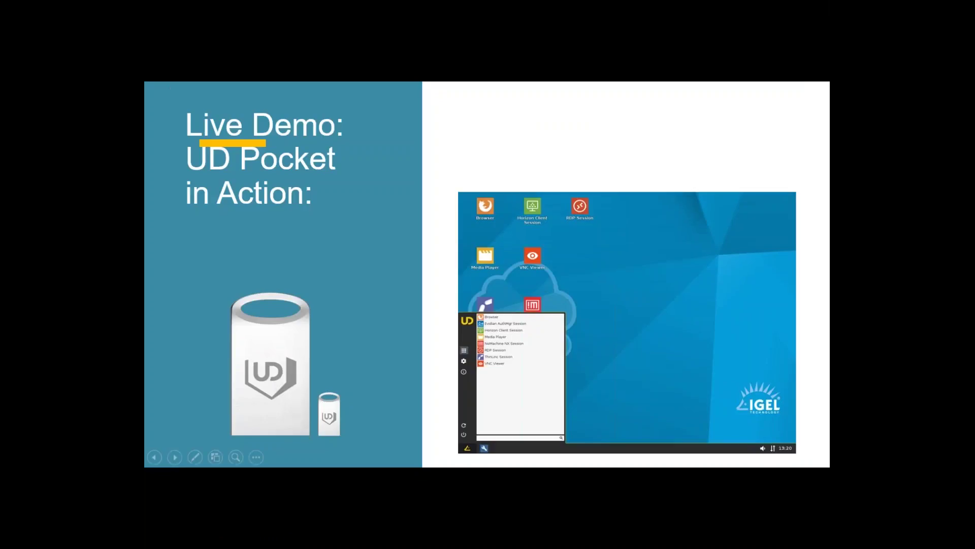
key(Right)
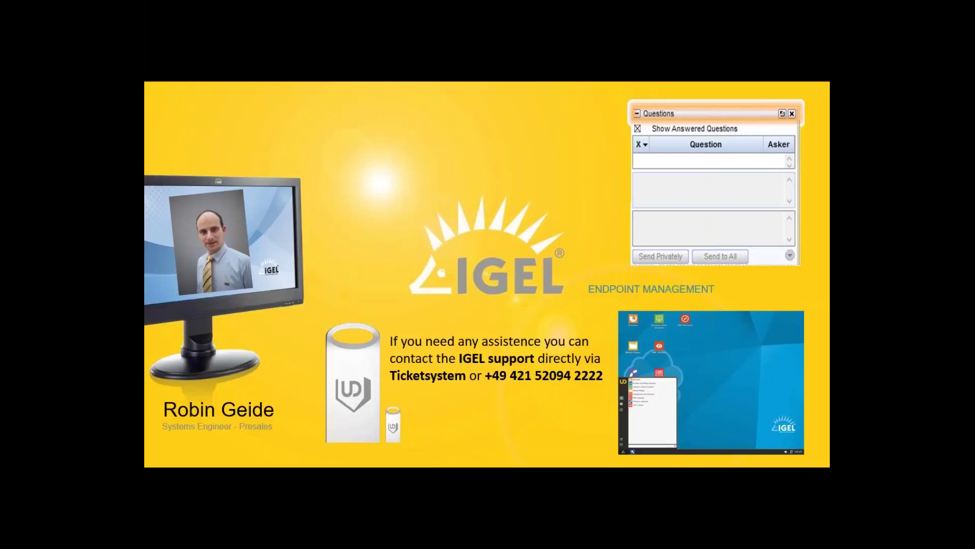